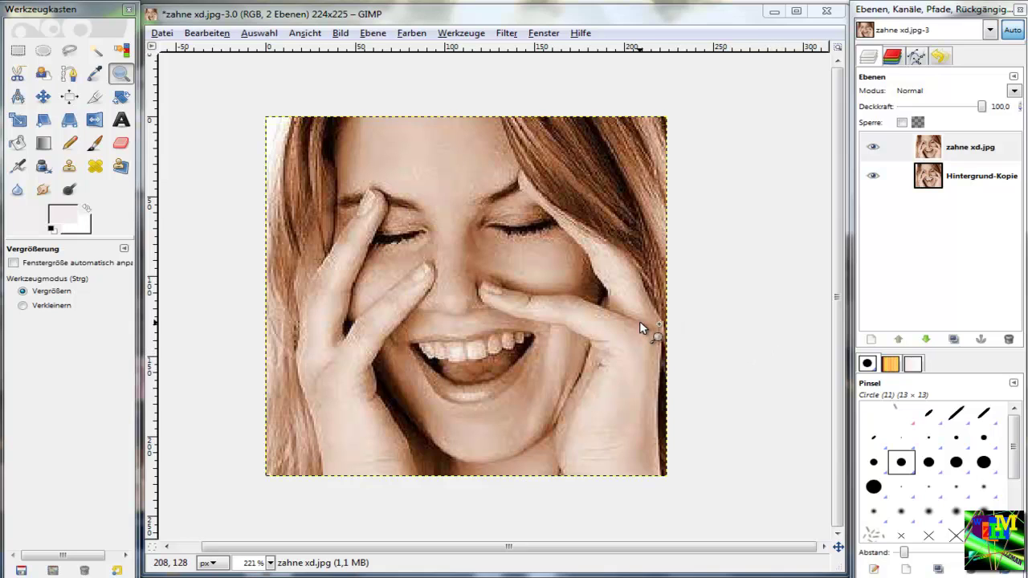
Toggle the top layer to compare versions, then delete the Hintergrund-Kopie layer
{"action": "left_click", "coordinate": [874, 148]}
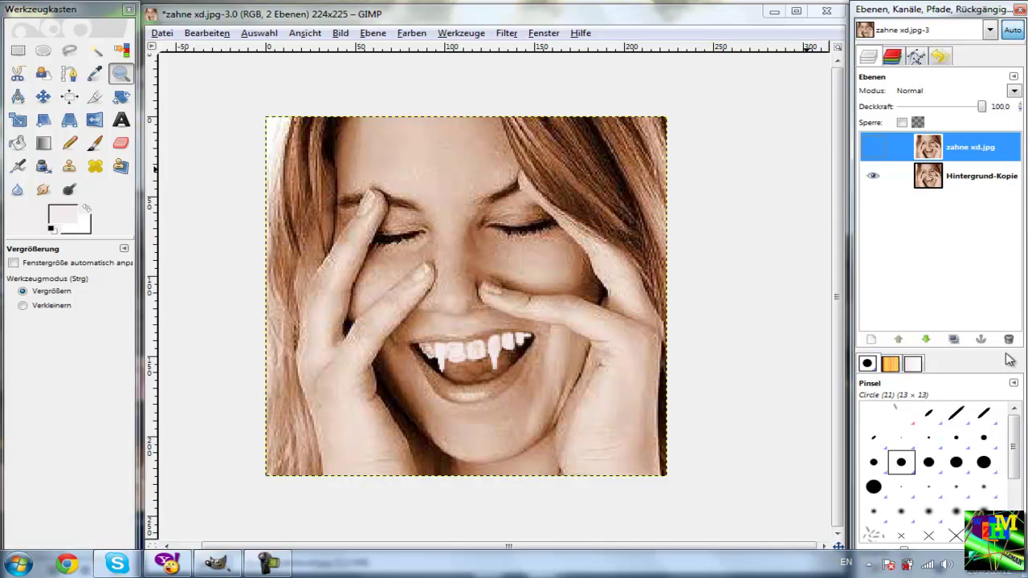
{"action": "left_click", "coordinate": [873, 147]}
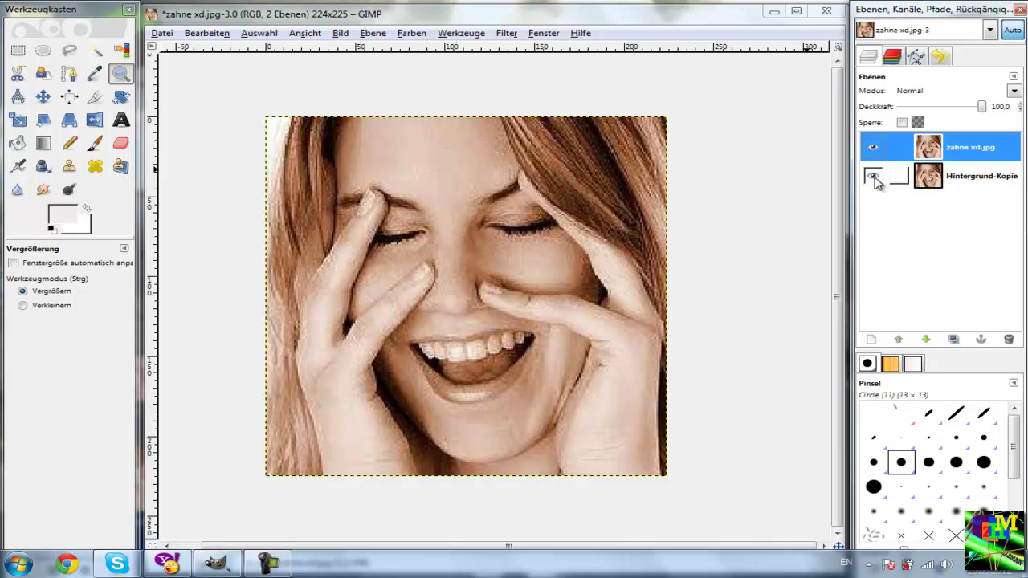
{"action": "left_click", "coordinate": [968, 177]}
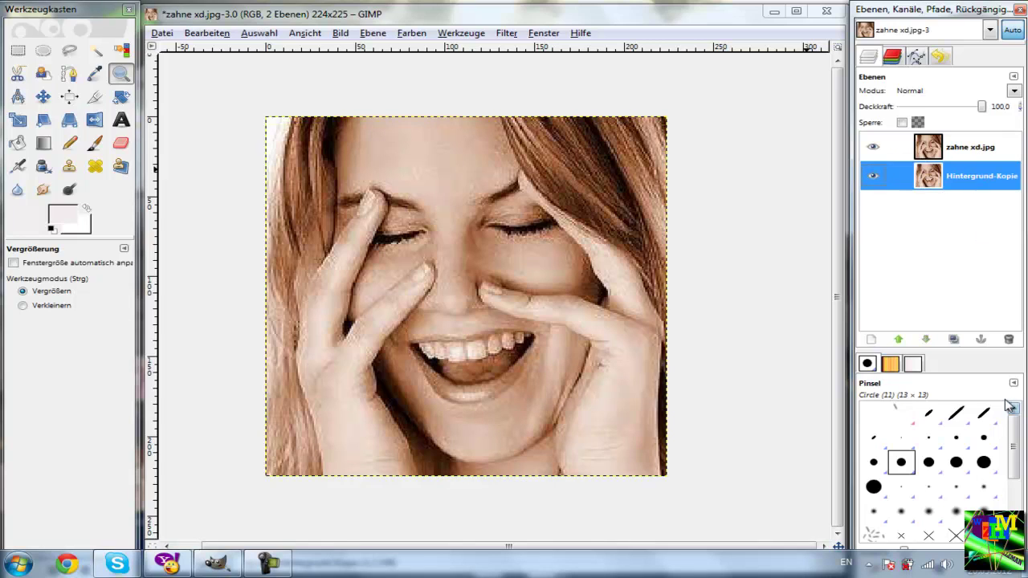
{"action": "left_click", "coordinate": [1009, 339]}
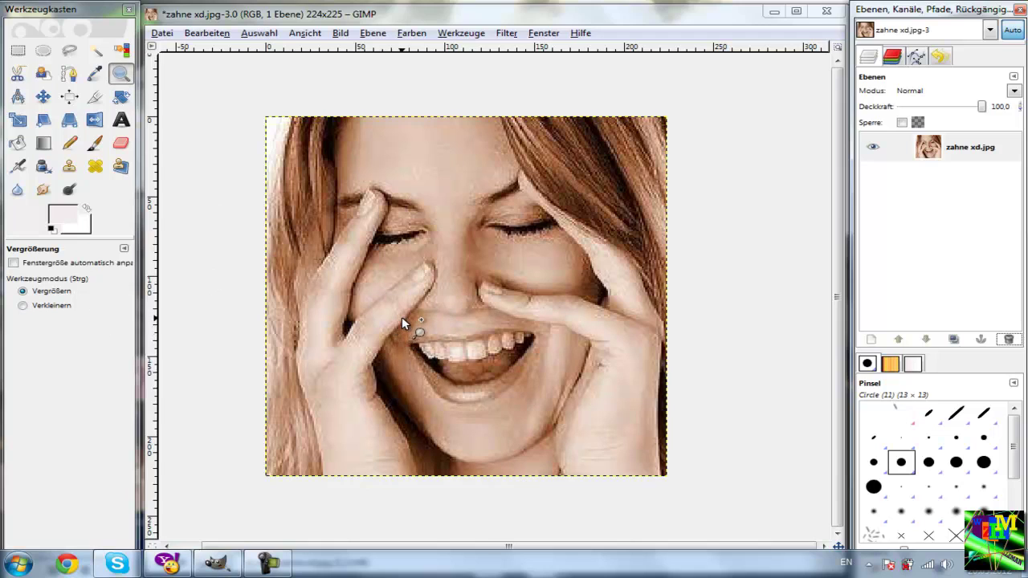
Zoom in on the woman's open mouth and upper teeth with a Zoom-tool rectangle
{"action": "left_click_drag", "start_coordinate": [402, 319], "coordinate": [538, 406]}
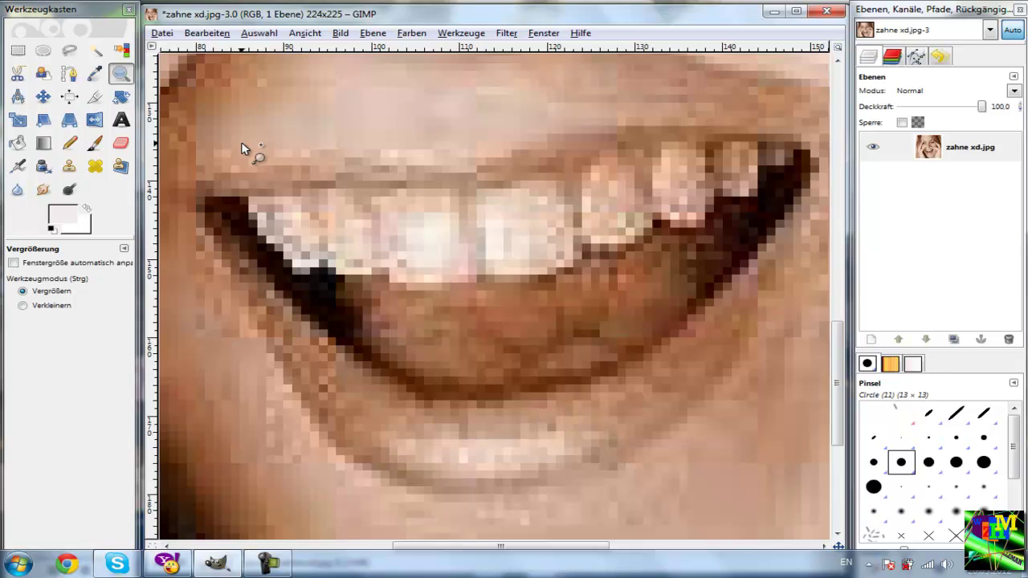
Outline a pointed fang selection from the left upper tooth with Free Select
{"action": "left_click", "coordinate": [70, 52]}
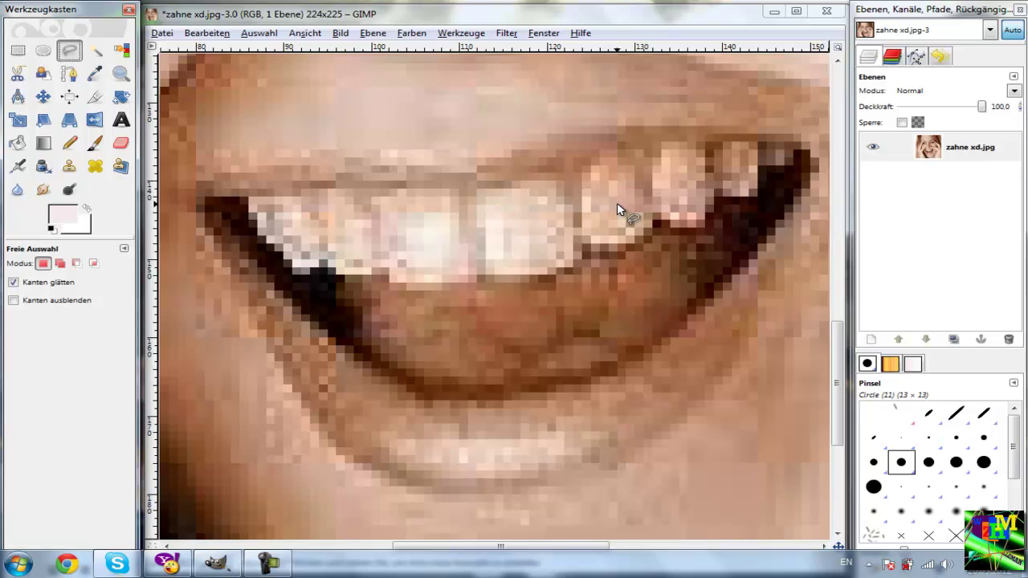
{"action": "left_click", "coordinate": [330, 240]}
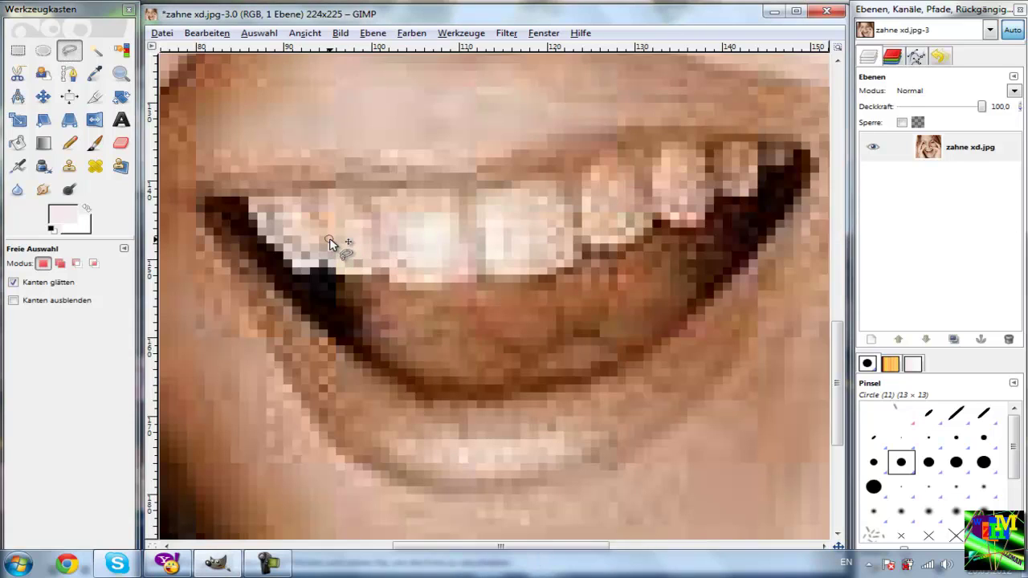
{"action": "left_click", "coordinate": [386, 239]}
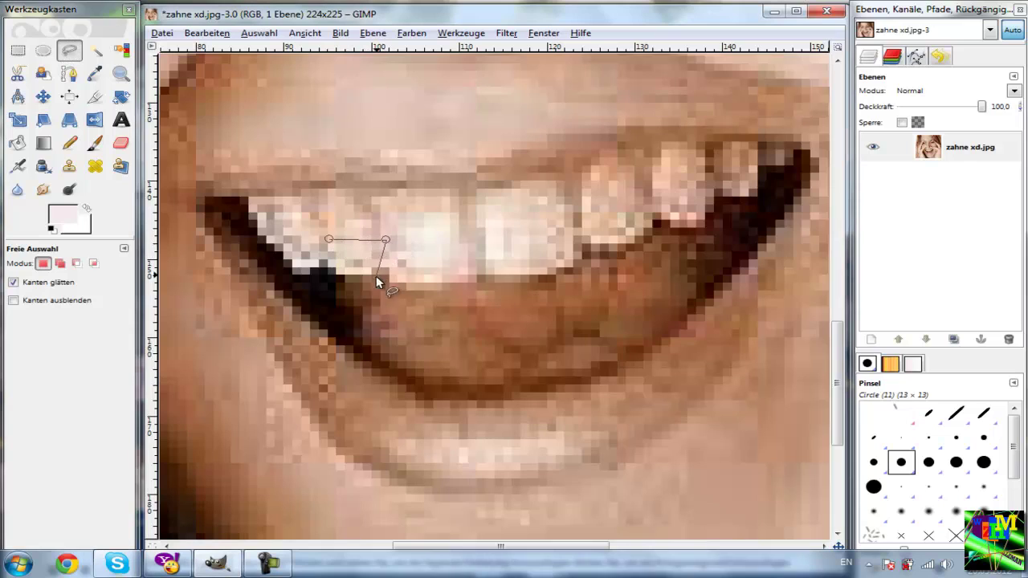
{"action": "left_click", "coordinate": [368, 360]}
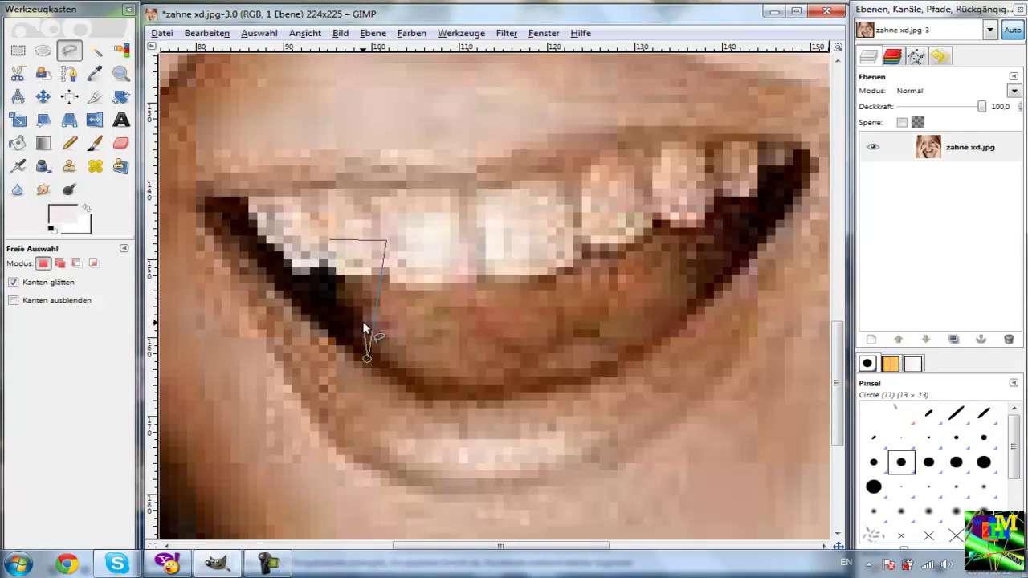
{"action": "left_click", "coordinate": [327, 238]}
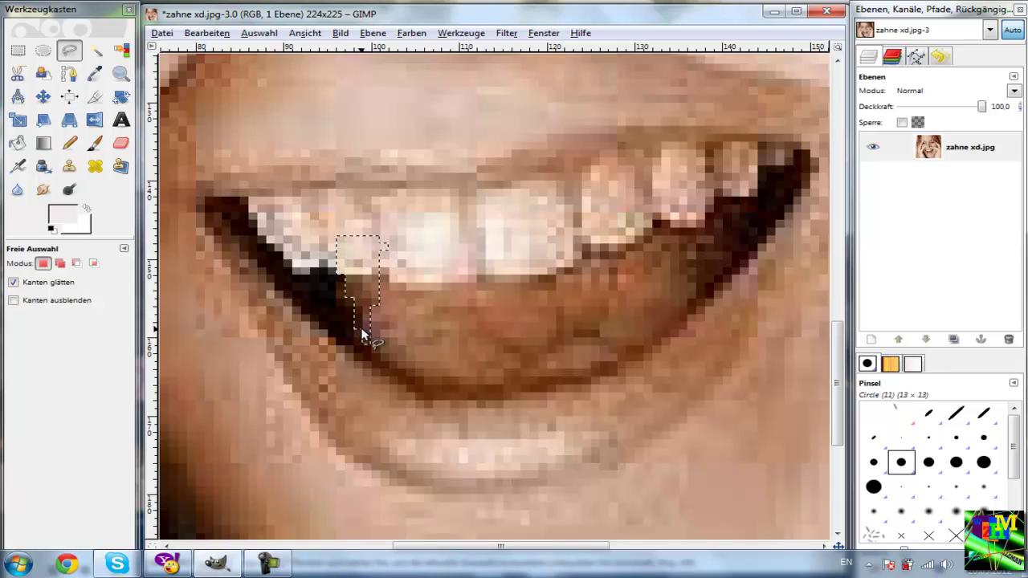
Outline a second pointed fang selection from the right upper tooth into the mouth
{"action": "left_click", "coordinate": [585, 223]}
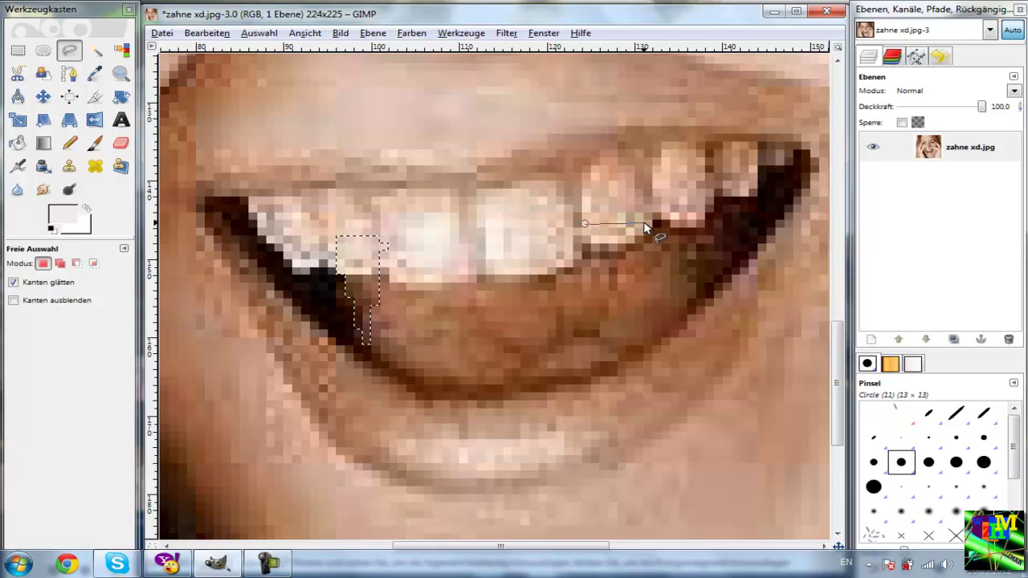
{"action": "left_click", "coordinate": [643, 226]}
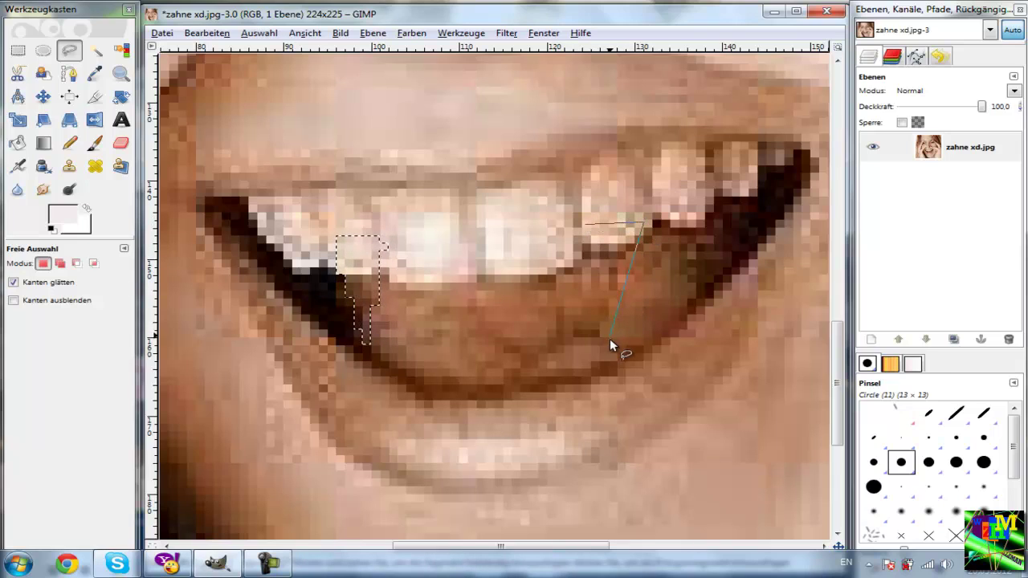
{"action": "left_click", "coordinate": [610, 343]}
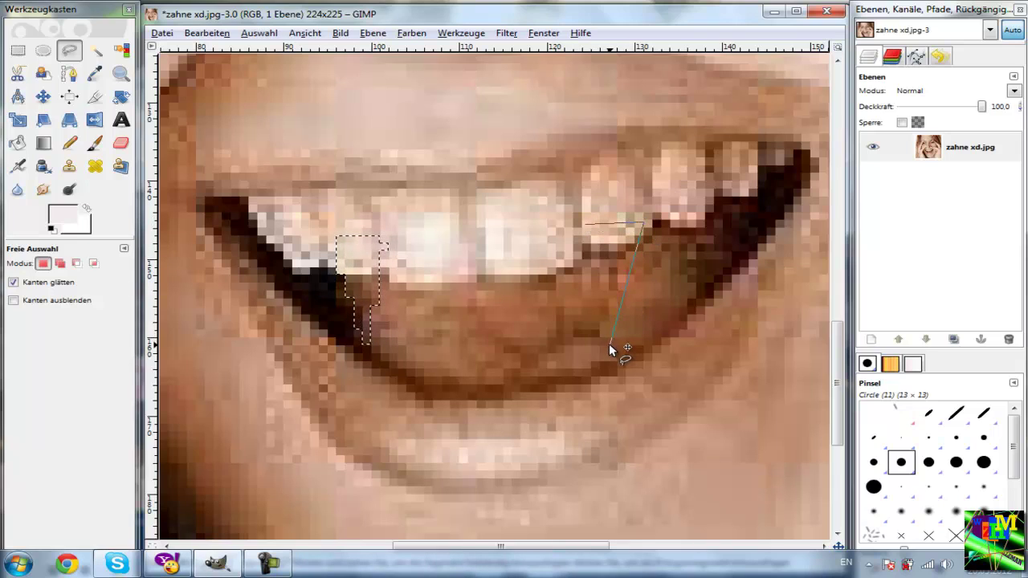
{"action": "left_click", "coordinate": [585, 224]}
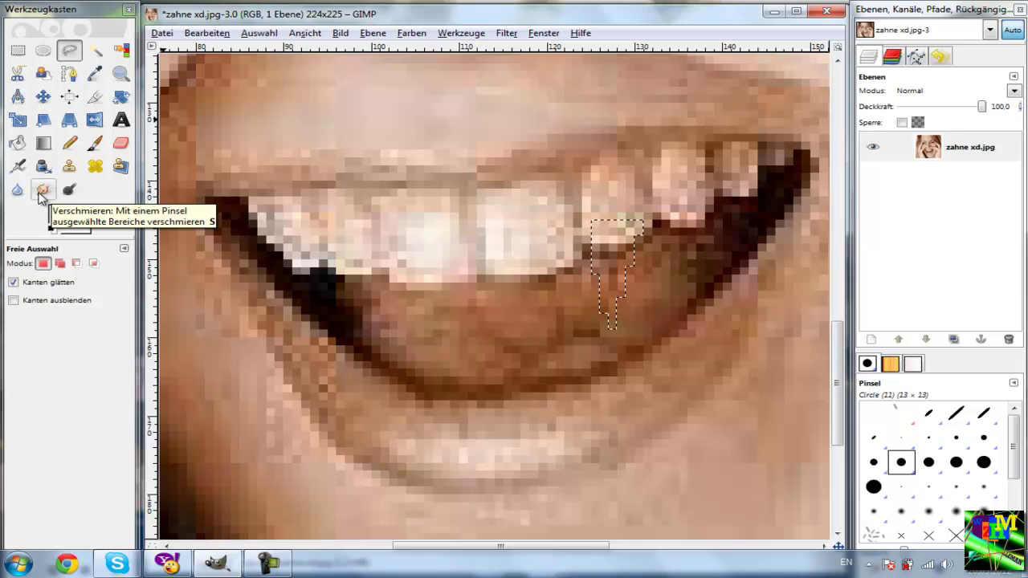
Smudge the right upper tooth downward into a fang, then undo twice
{"action": "left_click", "coordinate": [43, 193]}
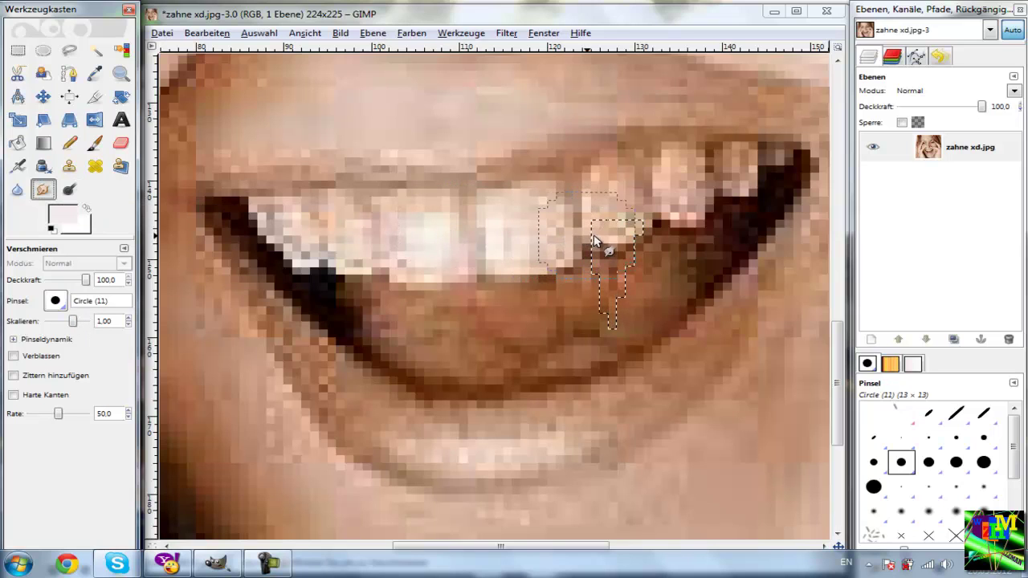
{"action": "mouse_move", "coordinate": [613, 233]}
{"action": "left_mouse_down"}
{"action": "mouse_move", "coordinate": [608, 277]}
{"action": "mouse_move", "coordinate": [616, 217]}
{"action": "mouse_move", "coordinate": [575, 296]}
{"action": "mouse_move", "coordinate": [585, 241]}
{"action": "left_mouse_up"}
{"action": "key", "text": "ctrl+z"}
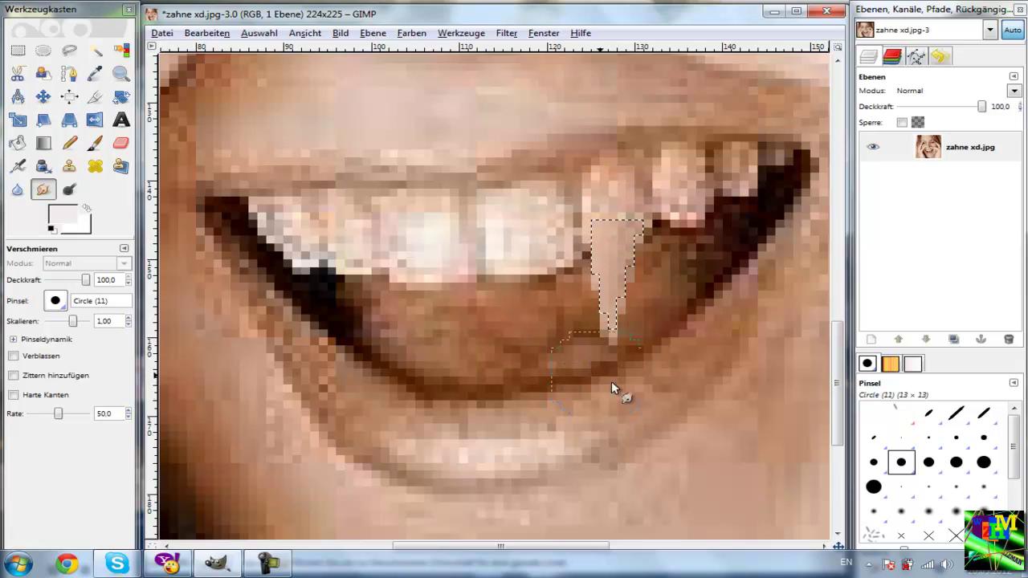
{"action": "key", "text": "ctrl+z"}
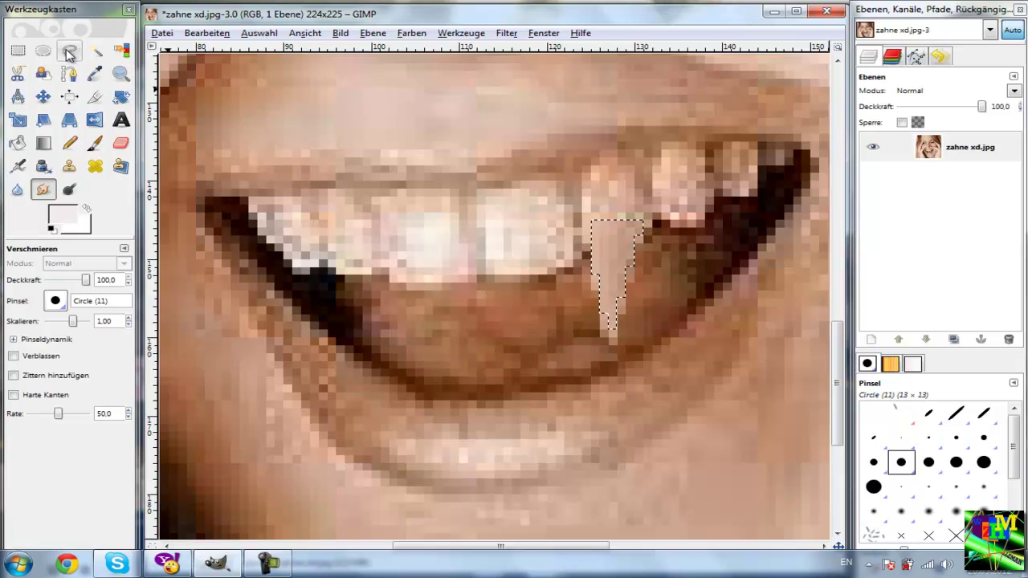
Outline a multi-point fang selection below the upper-left tooth
{"action": "left_click", "coordinate": [70, 51]}
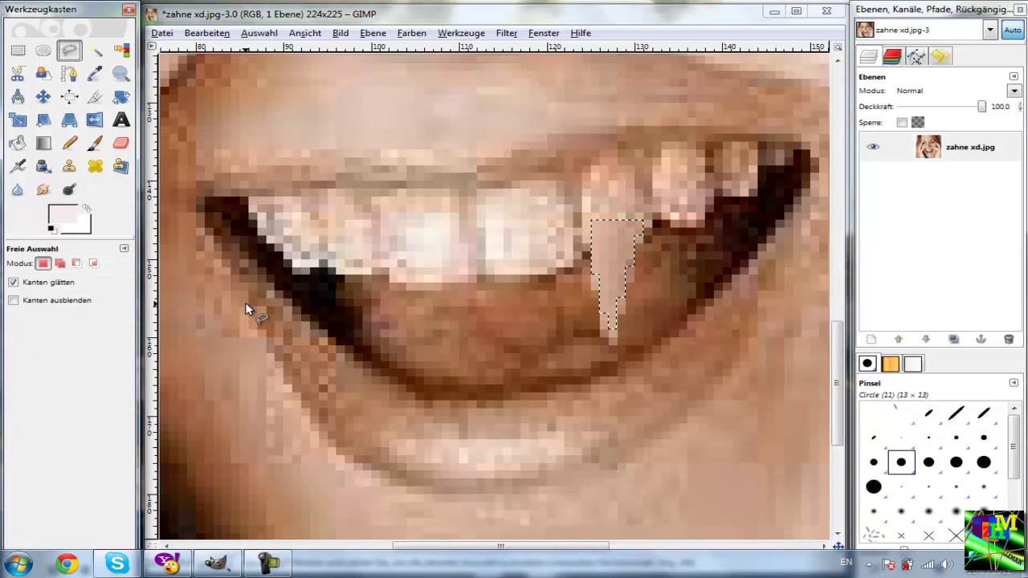
{"action": "left_click", "coordinate": [333, 242]}
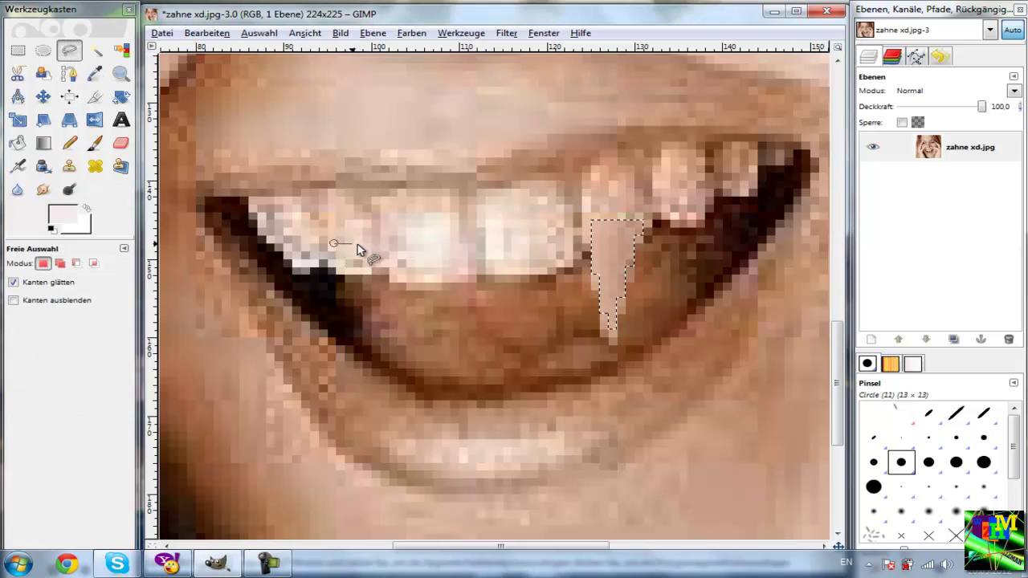
{"action": "left_click", "coordinate": [381, 244]}
{"action": "left_click", "coordinate": [379, 281]}
{"action": "left_click", "coordinate": [370, 283]}
{"action": "left_click", "coordinate": [369, 329]}
{"action": "left_click", "coordinate": [345, 282]}
{"action": "left_click", "coordinate": [336, 265]}
{"action": "left_click", "coordinate": [333, 243]}
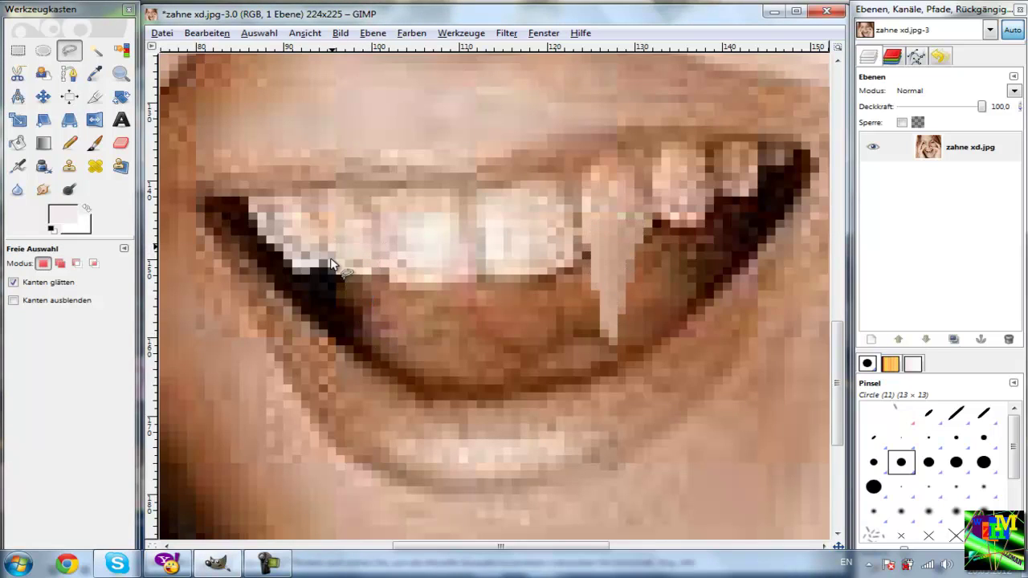
Smudge the left tooth down into a long fang and clear the selection
{"action": "left_click", "coordinate": [44, 190]}
{"action": "left_click_drag", "start_coordinate": [355, 260], "coordinate": [367, 340]}
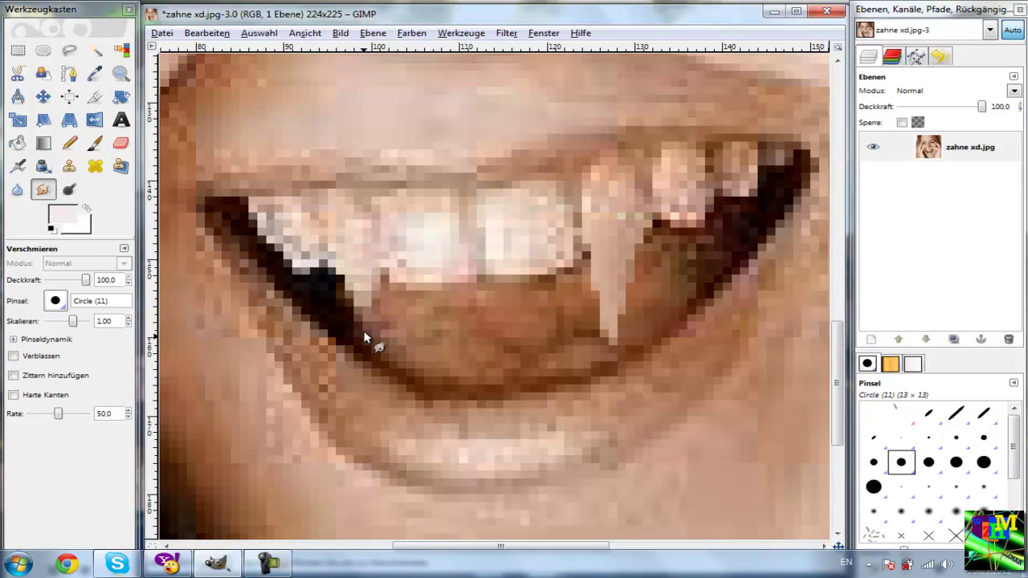
{"action": "left_click_drag", "start_coordinate": [354, 247], "coordinate": [374, 367]}
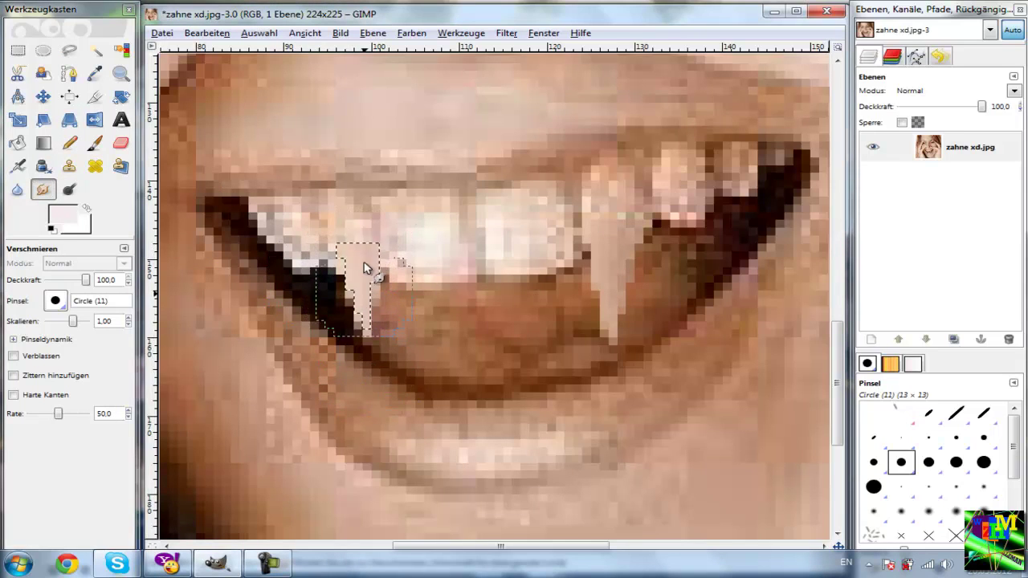
{"action": "left_click_drag", "start_coordinate": [367, 271], "coordinate": [353, 361]}
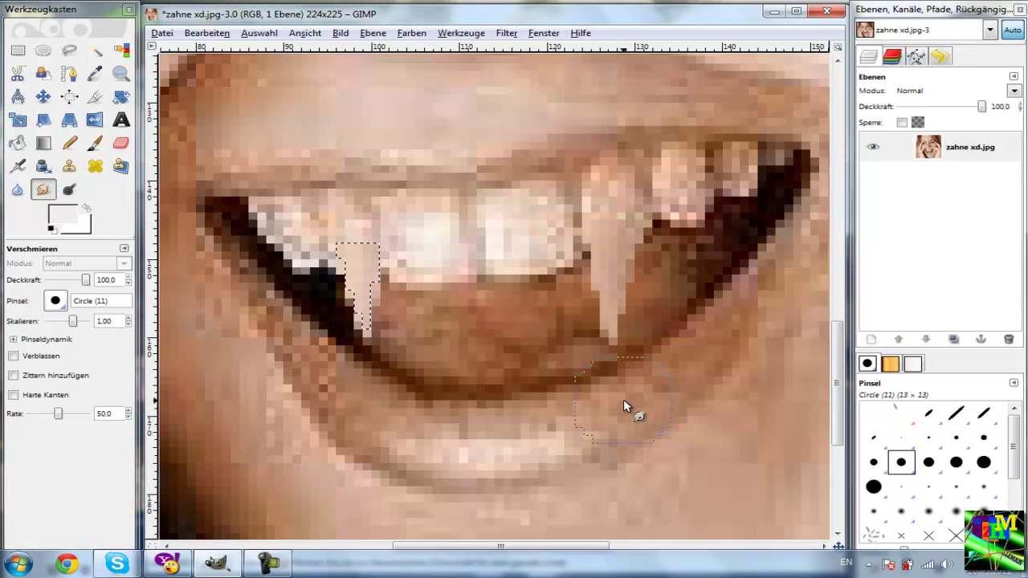
{"action": "left_click", "coordinate": [258, 33]}
{"action": "left_click", "coordinate": [290, 71]}
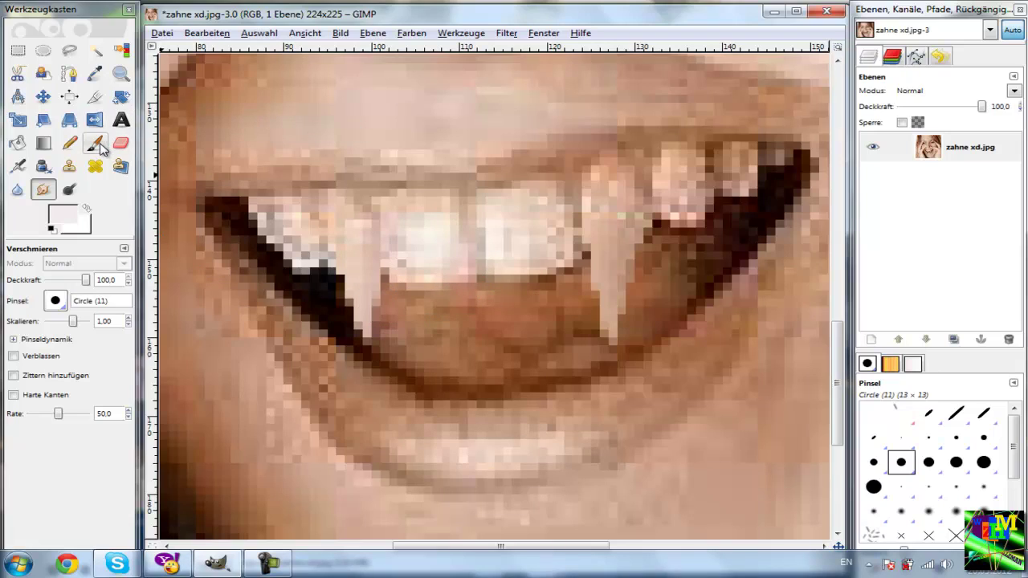
Pick the Paintbrush, enlarge it slightly, and set the foreground colour to ecdcdc
{"action": "left_click", "coordinate": [94, 143]}
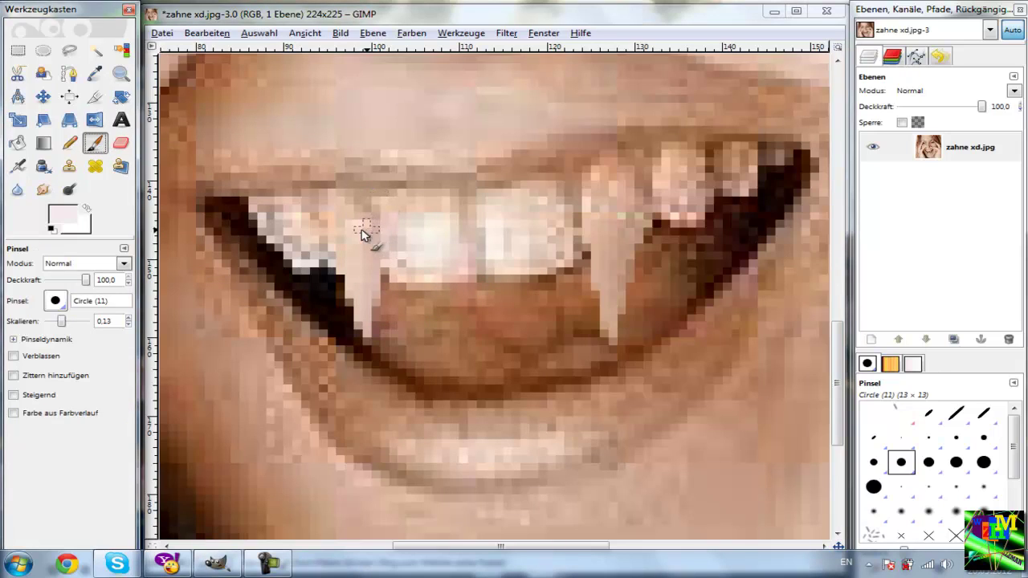
{"action": "left_click_drag", "start_coordinate": [62, 323], "coordinate": [64, 323]}
{"action": "left_click", "coordinate": [76, 217]}
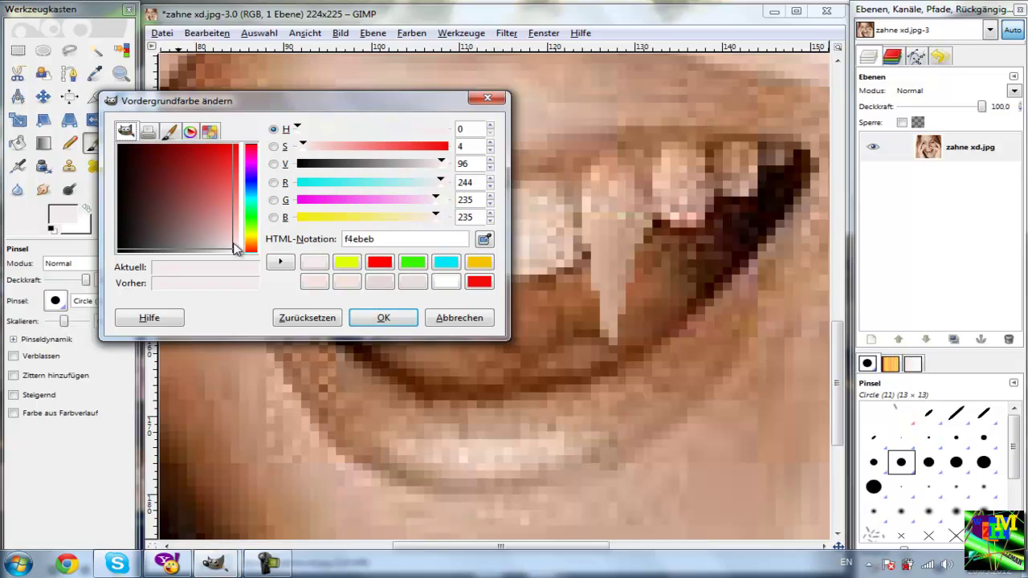
{"action": "mouse_move", "coordinate": [236, 249]}
{"action": "left_mouse_down"}
{"action": "mouse_move", "coordinate": [254, 267]}
{"action": "mouse_move", "coordinate": [230, 250]}
{"action": "left_mouse_up"}
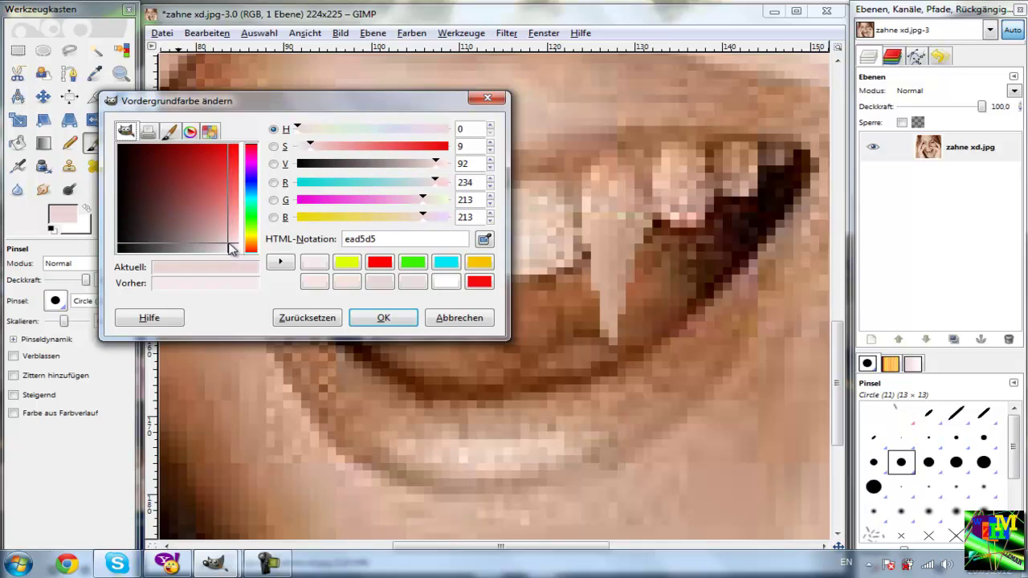
{"action": "left_click_drag", "start_coordinate": [230, 250], "coordinate": [228, 249]}
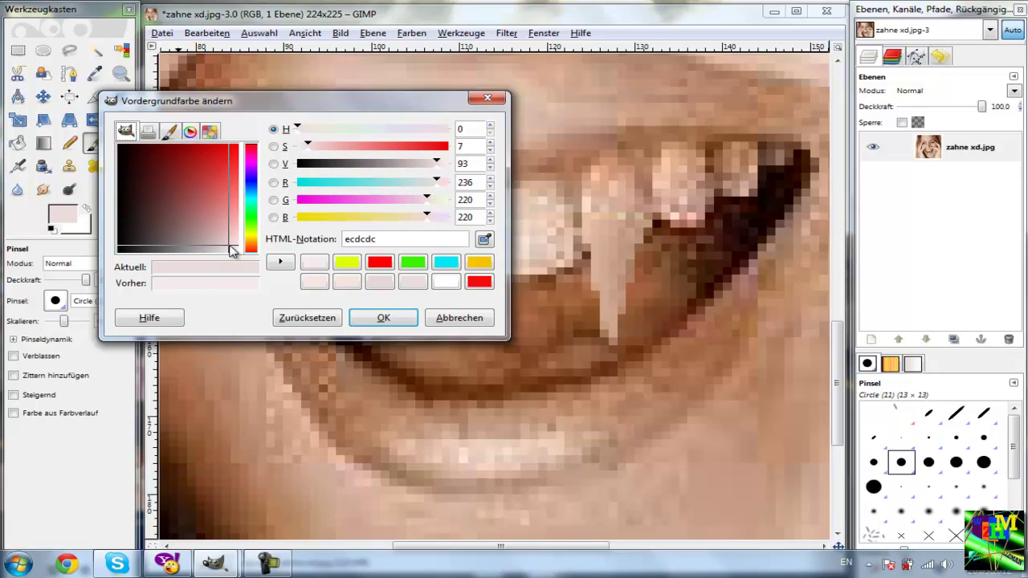
{"action": "left_click", "coordinate": [376, 317]}
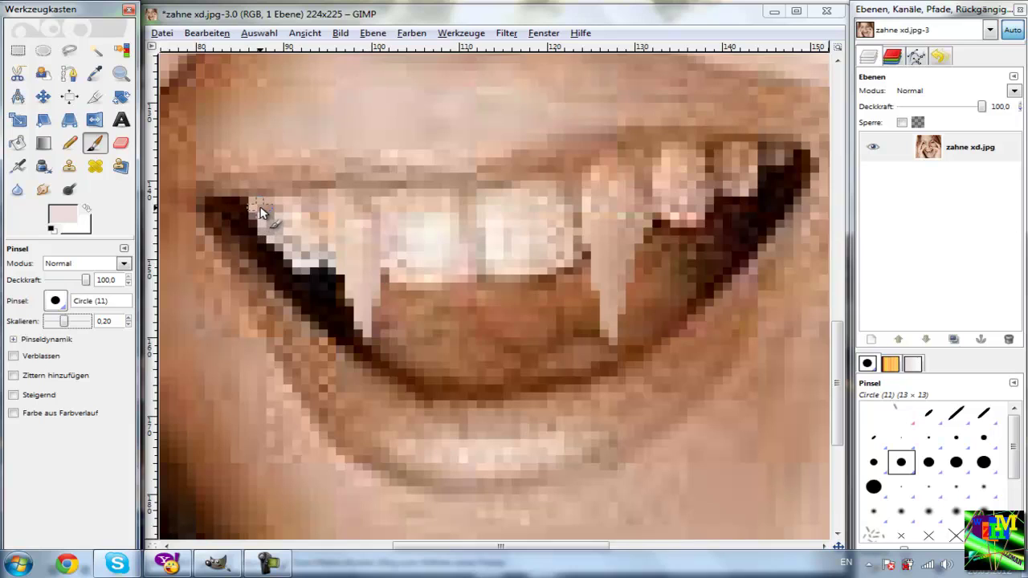
Paint the upper-left teeth and the right fang, including its left edge, off-white
{"action": "mouse_move", "coordinate": [258, 211]}
{"action": "left_mouse_down"}
{"action": "mouse_move", "coordinate": [270, 229]}
{"action": "mouse_move", "coordinate": [327, 253]}
{"action": "mouse_move", "coordinate": [280, 214]}
{"action": "mouse_move", "coordinate": [374, 284]}
{"action": "mouse_move", "coordinate": [440, 212]}
{"action": "mouse_move", "coordinate": [408, 252]}
{"action": "mouse_move", "coordinate": [447, 278]}
{"action": "mouse_move", "coordinate": [494, 223]}
{"action": "mouse_move", "coordinate": [523, 268]}
{"action": "left_mouse_up"}
{"action": "mouse_move", "coordinate": [610, 173]}
{"action": "left_mouse_down"}
{"action": "mouse_move", "coordinate": [590, 214]}
{"action": "mouse_move", "coordinate": [615, 326]}
{"action": "mouse_move", "coordinate": [610, 177]}
{"action": "mouse_move", "coordinate": [677, 161]}
{"action": "mouse_move", "coordinate": [688, 195]}
{"action": "mouse_move", "coordinate": [747, 152]}
{"action": "mouse_move", "coordinate": [726, 152]}
{"action": "left_mouse_up"}
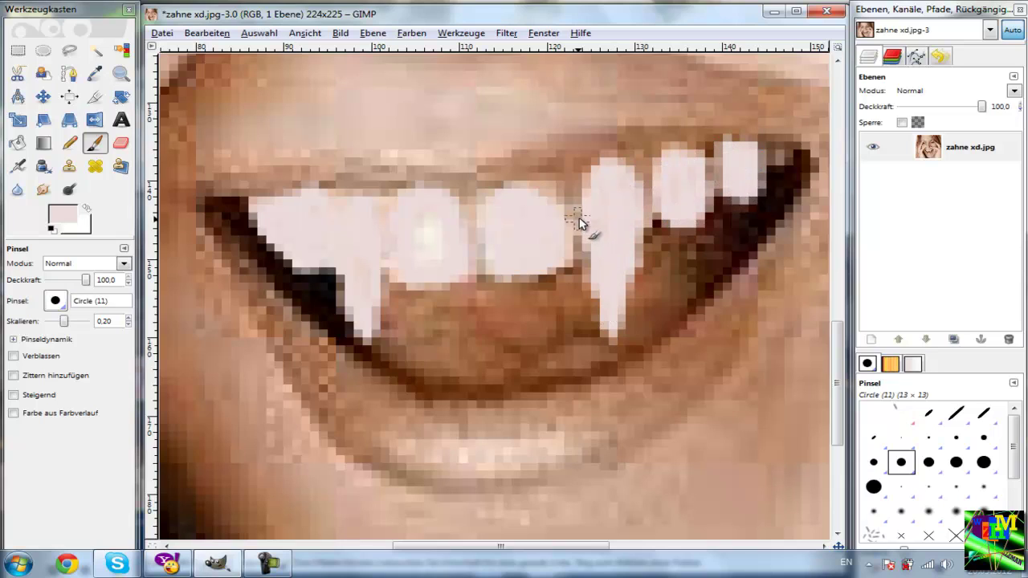
{"action": "left_click_drag", "start_coordinate": [597, 214], "coordinate": [624, 223]}
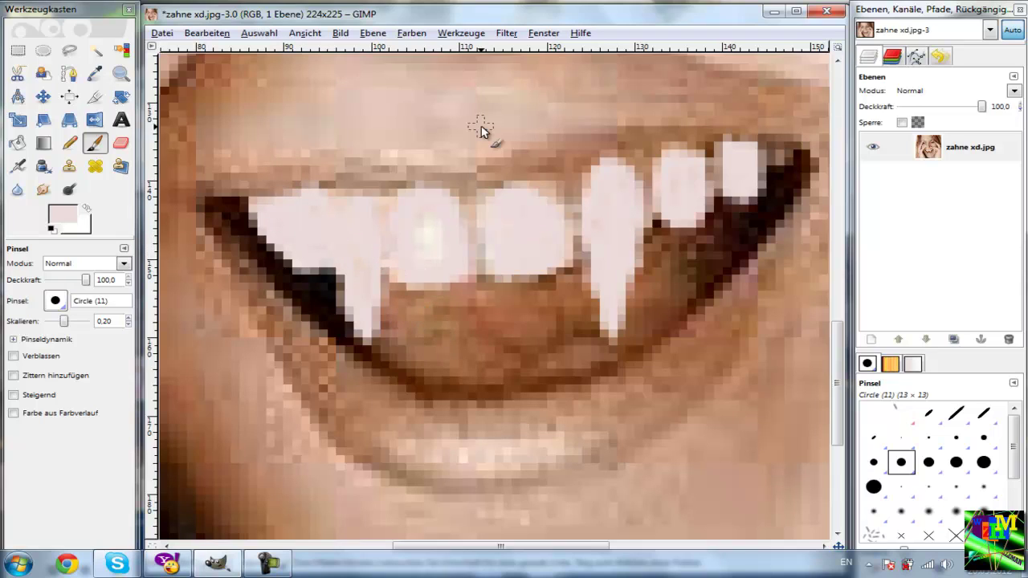
Zoom out with the Zoom tool to view the whole photo
{"action": "left_click", "coordinate": [120, 73]}
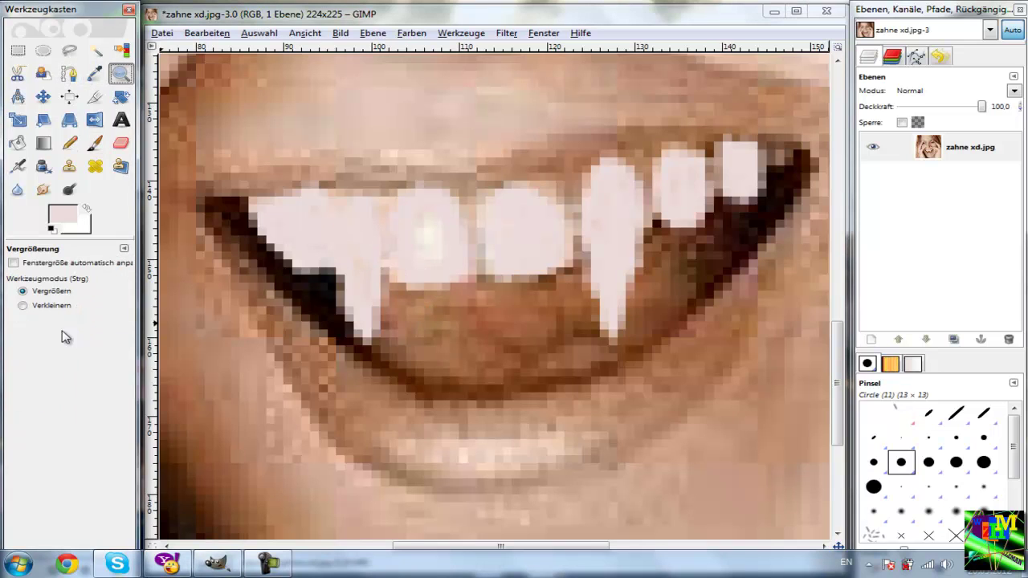
{"action": "left_click", "coordinate": [51, 305]}
{"action": "left_click", "coordinate": [409, 277]}
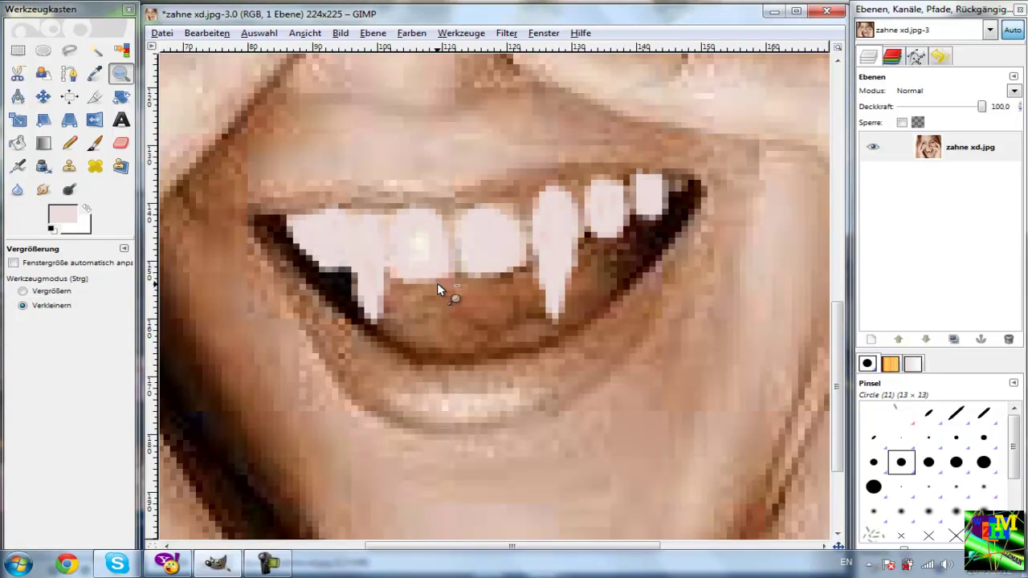
{"action": "left_click", "coordinate": [442, 286]}
{"action": "left_click", "coordinate": [437, 242]}
{"action": "left_click", "coordinate": [437, 243]}
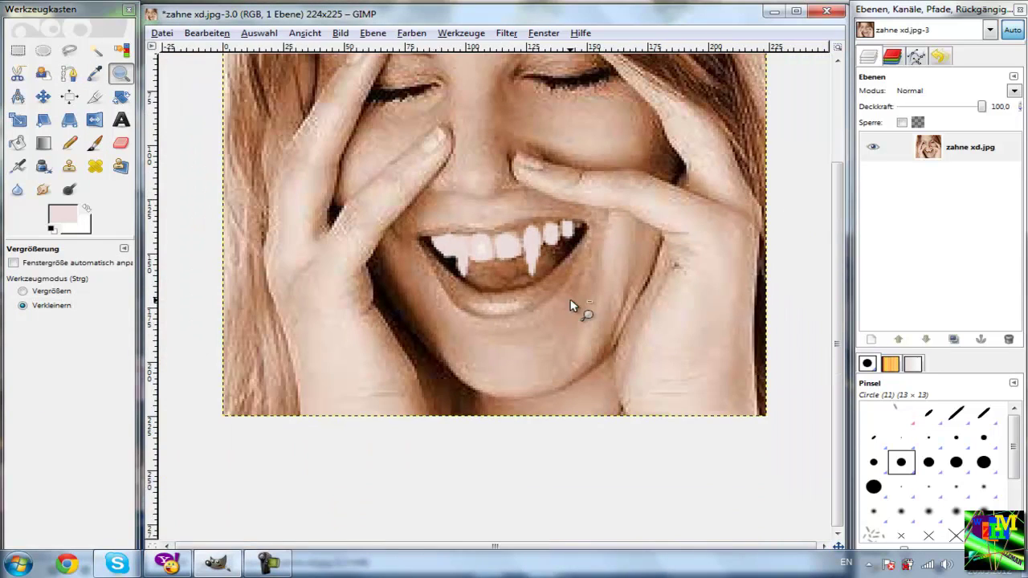
{"action": "scroll", "coordinate": [623, 263], "scroll_direction": "up", "scroll_amount": 1}
{"action": "scroll", "coordinate": [623, 262], "scroll_direction": "up", "scroll_amount": 2}
{"action": "scroll", "coordinate": [623, 263], "scroll_direction": "up", "scroll_amount": 1}
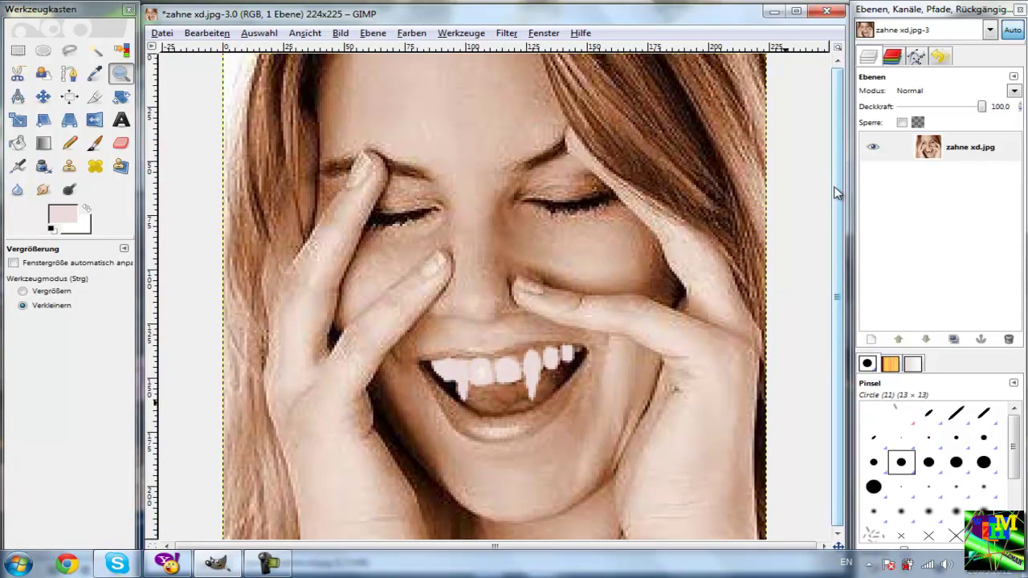
{"action": "left_click_drag", "start_coordinate": [622, 262], "coordinate": [614, 245]}
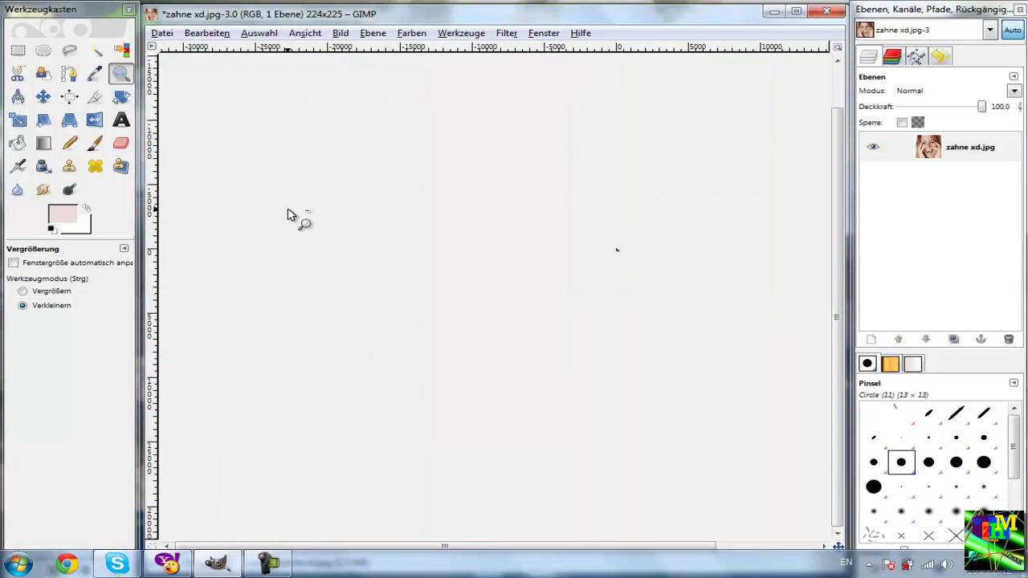
Switch the Zoom tool to Vergrößern and zoom back into the photo area
{"action": "left_click", "coordinate": [51, 291]}
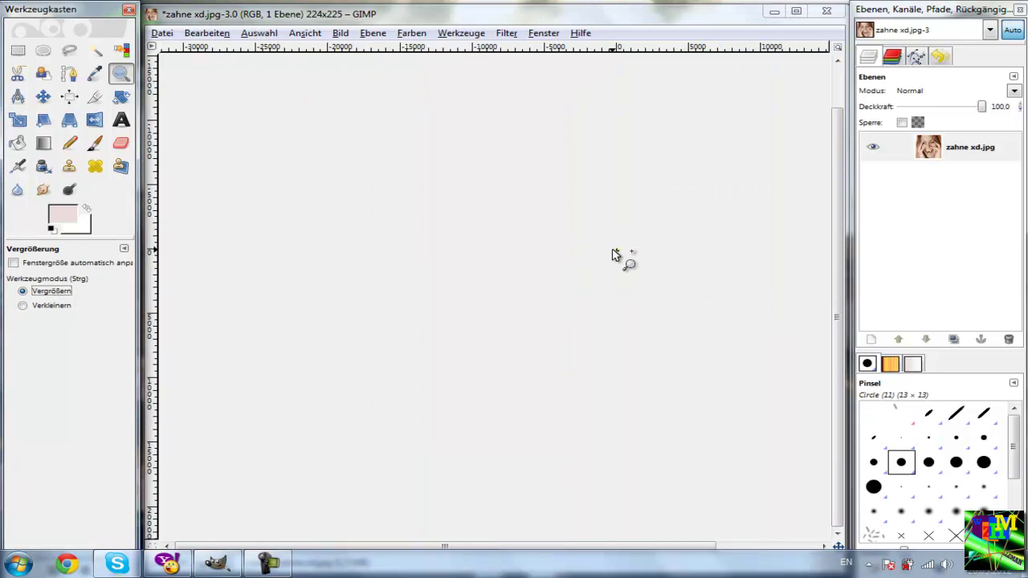
{"action": "left_click", "coordinate": [614, 253]}
{"action": "left_click", "coordinate": [616, 255]}
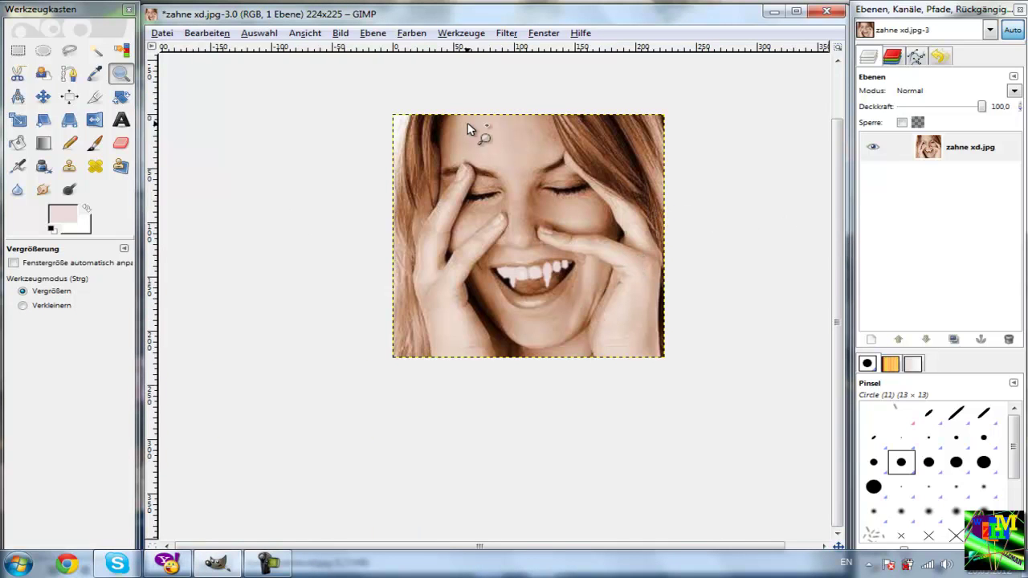
{"action": "left_click_drag", "start_coordinate": [378, 104], "coordinate": [682, 382]}
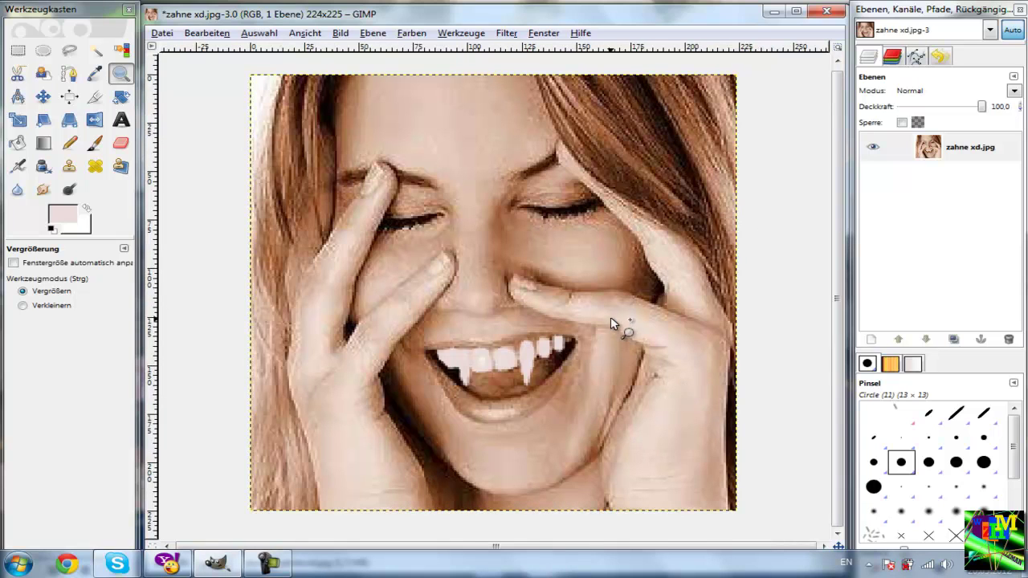